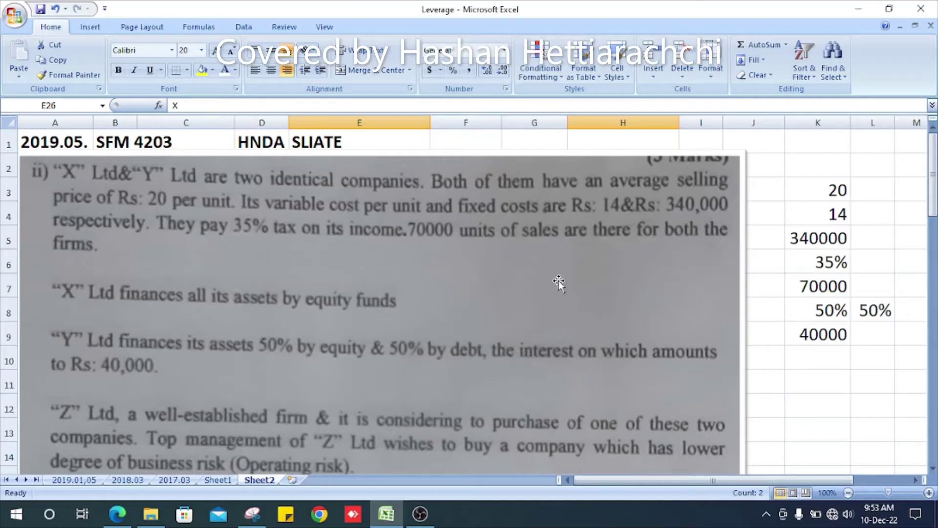
# - Scroll below the pasted question image to row 26 for the X and Y headings
pyautogui.scroll(-6, 559, 282)
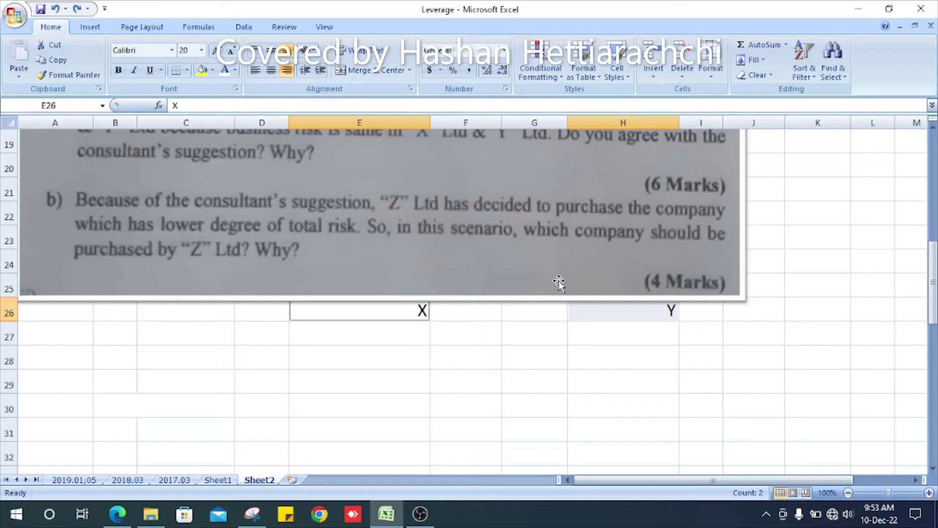
# - Label B27 as sales and enter the note 20x70000 beside it
pyautogui.press('Down')
pyautogui.press('Left')
pyautogui.press('Left')
pyautogui.press('Left')
pyautogui.write('sales')
pyautogui.hotkey('ctrl', 'Return')
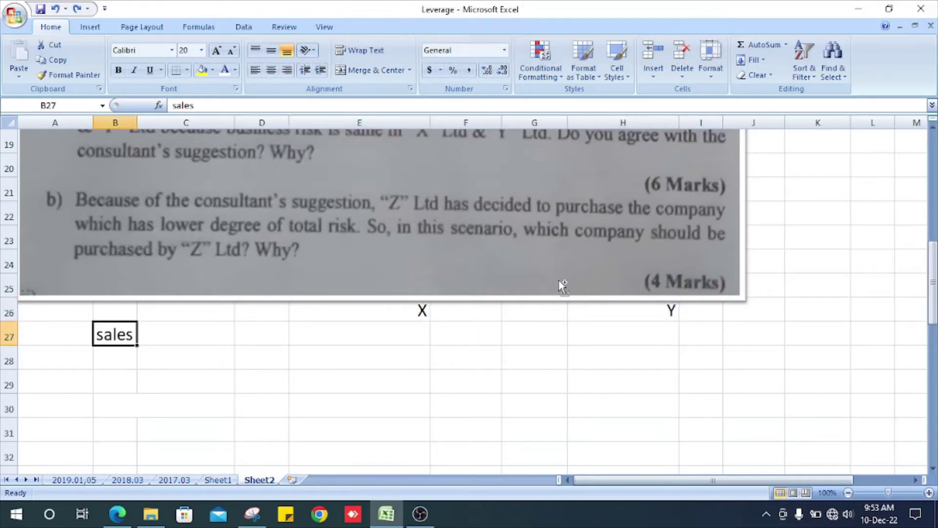
pyautogui.press('Right')
pyautogui.write('20x70000')
pyautogui.scroll(6, 559, 283)
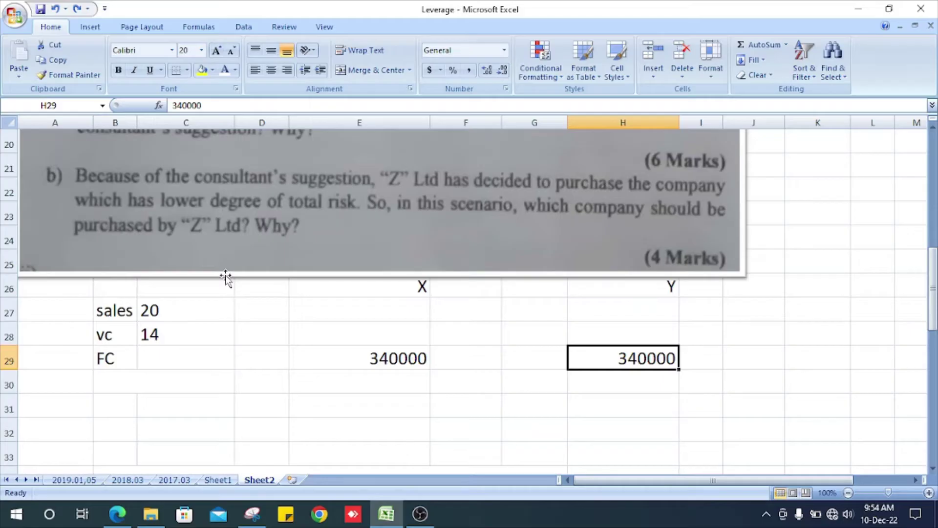
pyautogui.scroll(6, 225, 278)
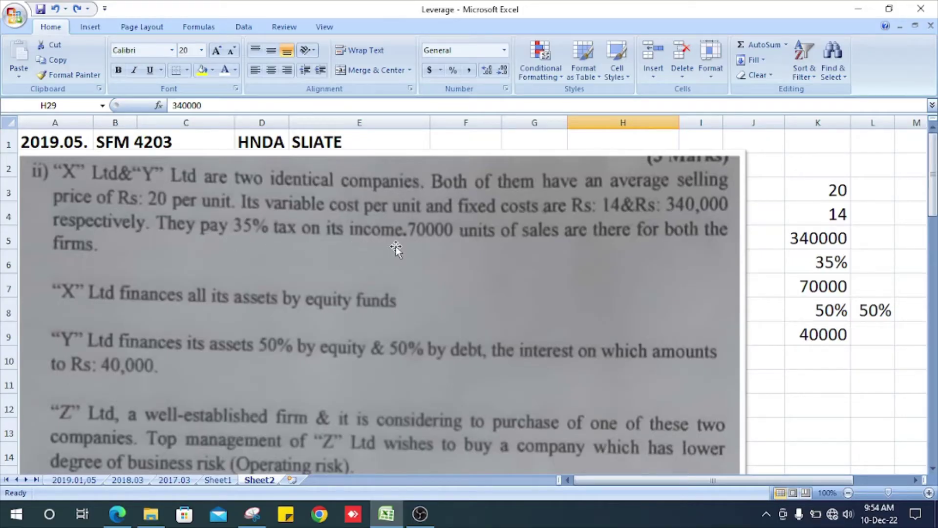
# - Check the 35% tax rate and the formula behind X's 1400000 sales figure
pyautogui.click(837, 269)
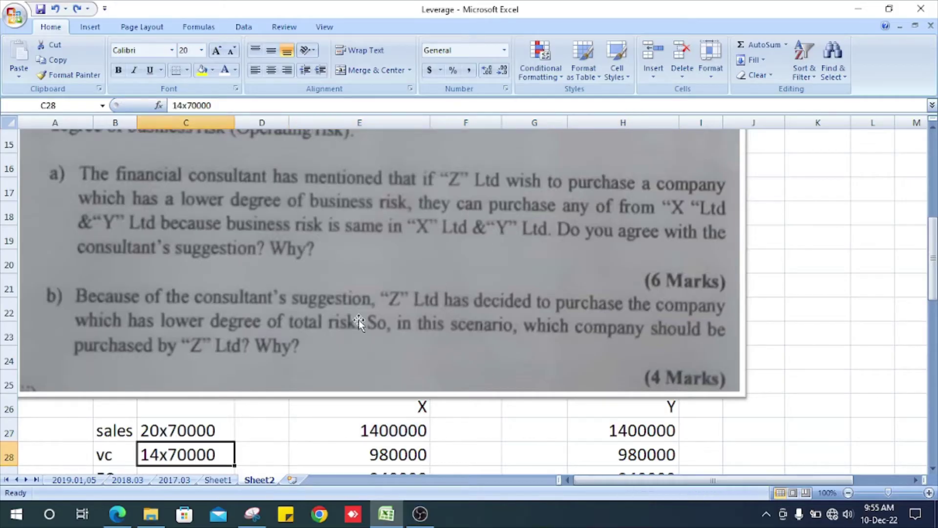
pyautogui.scroll(-2, 221, 380)
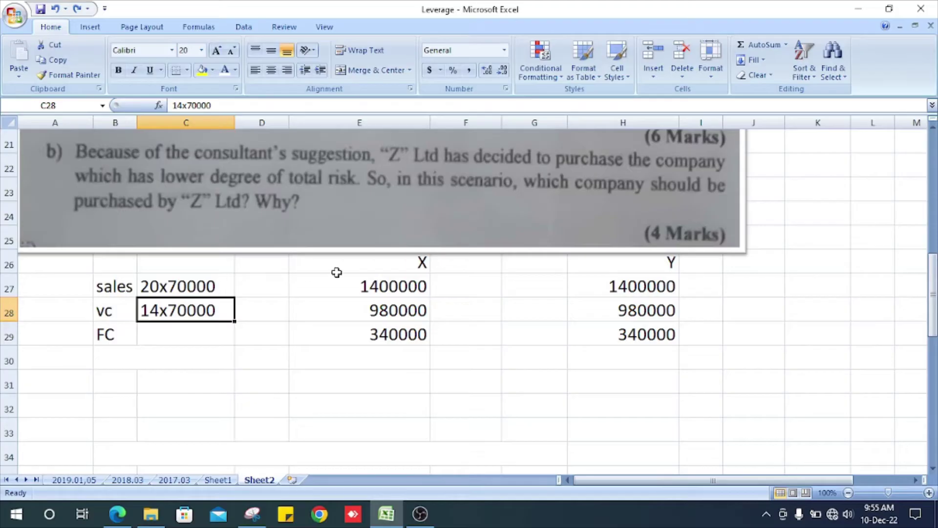
pyautogui.click(396, 293)
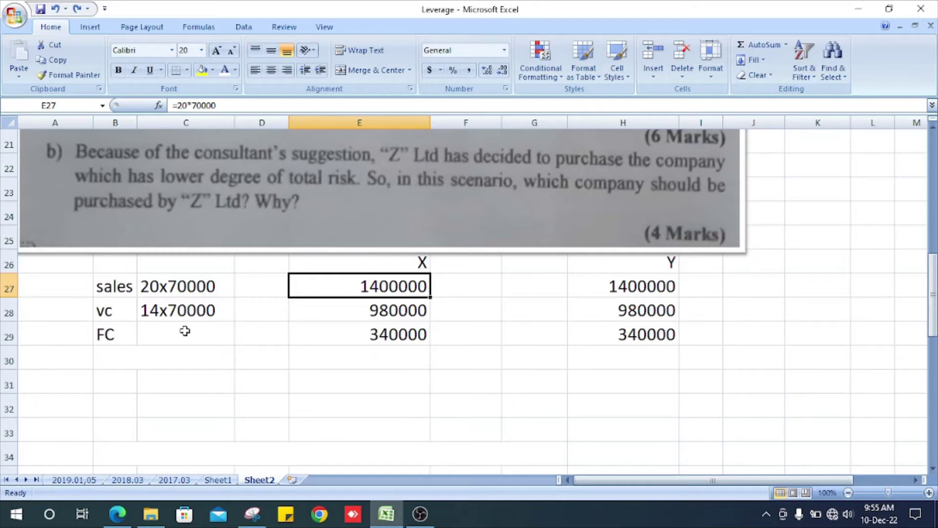
pyautogui.scroll(6, 185, 331)
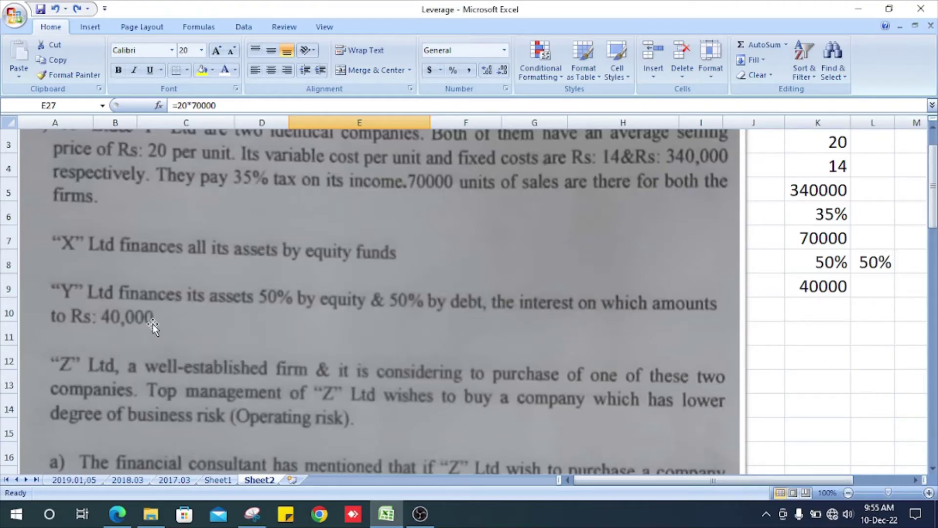
pyautogui.scroll(-2, 153, 324)
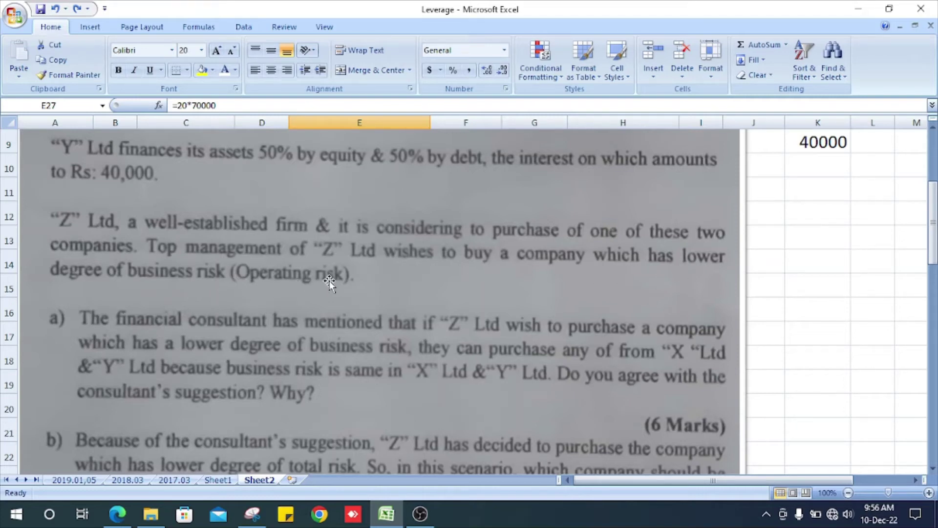
pyautogui.scroll(-2, 167, 226)
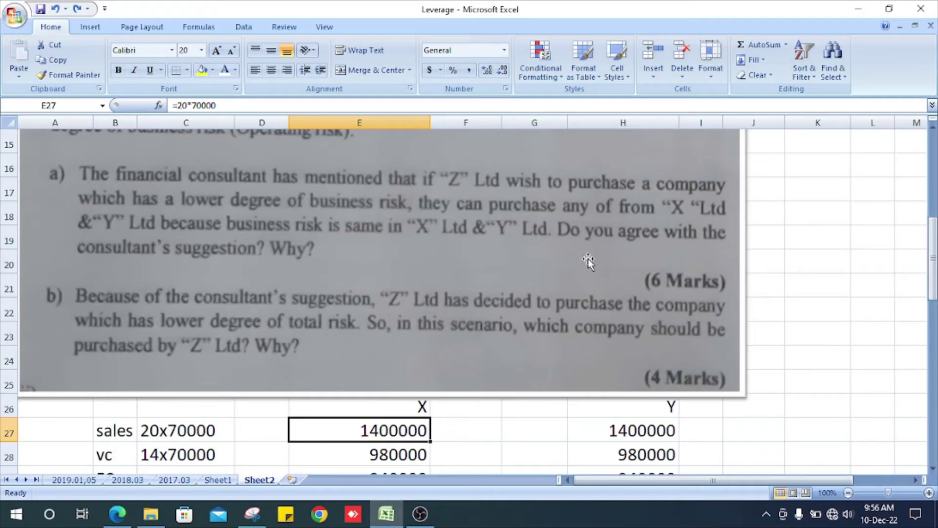
pyautogui.scroll(-2, 587, 259)
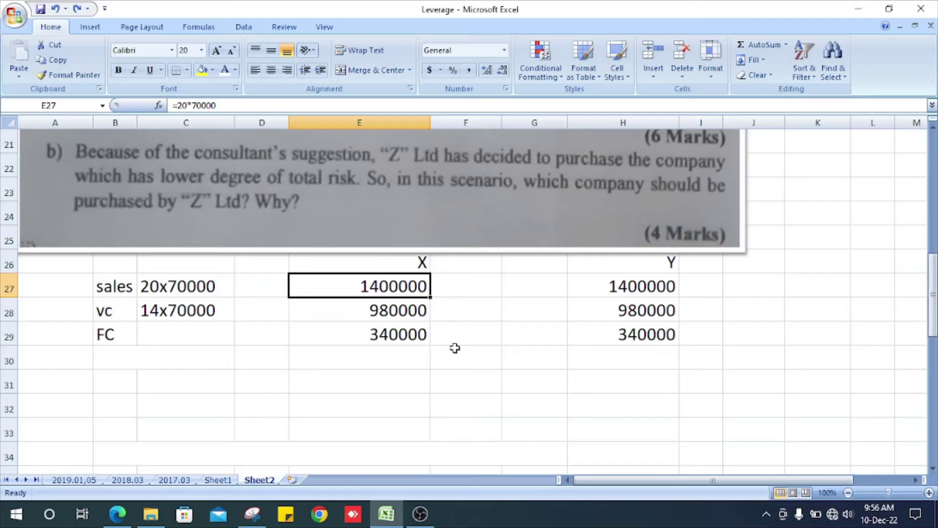
pyautogui.scroll(-2, 455, 348)
pyautogui.scroll(4, 455, 348)
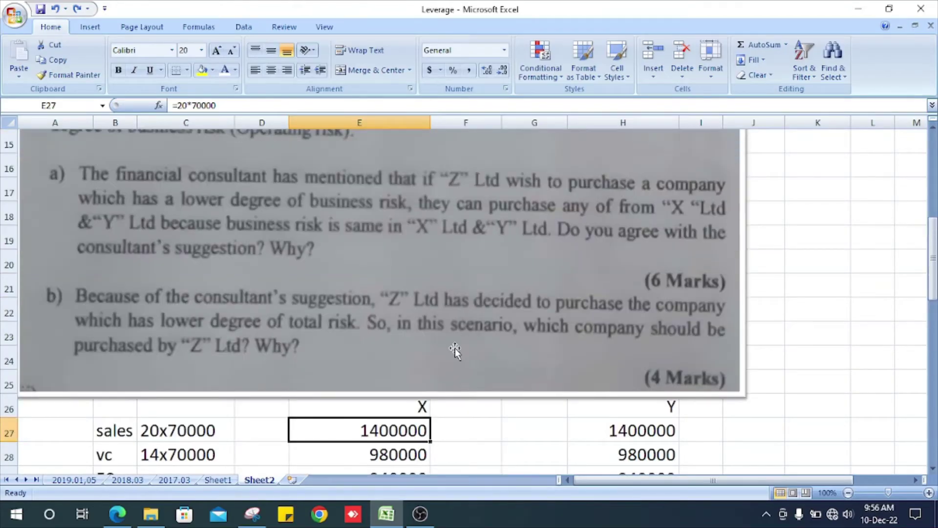
pyautogui.scroll(-2, 455, 348)
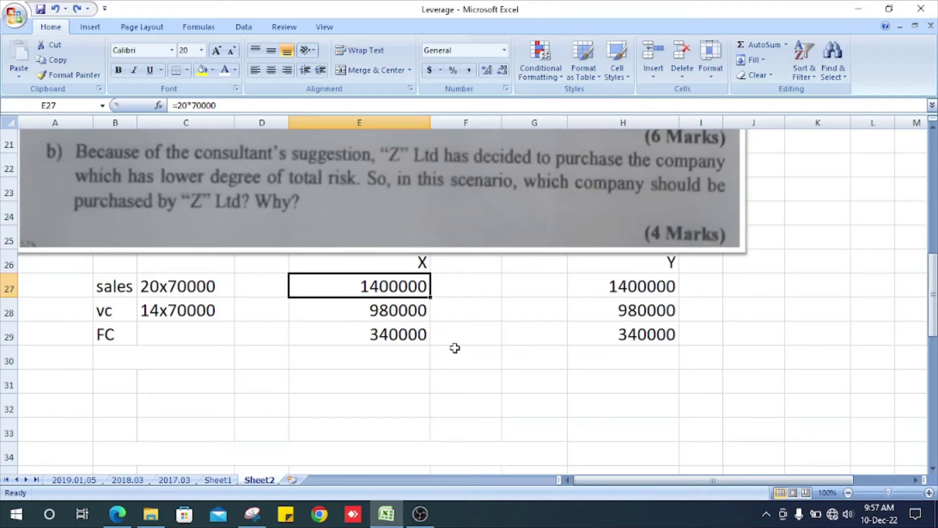
# - Add the sales-vc label and the Y heading beside X in the operating leverage table
pyautogui.write('sales-vc')
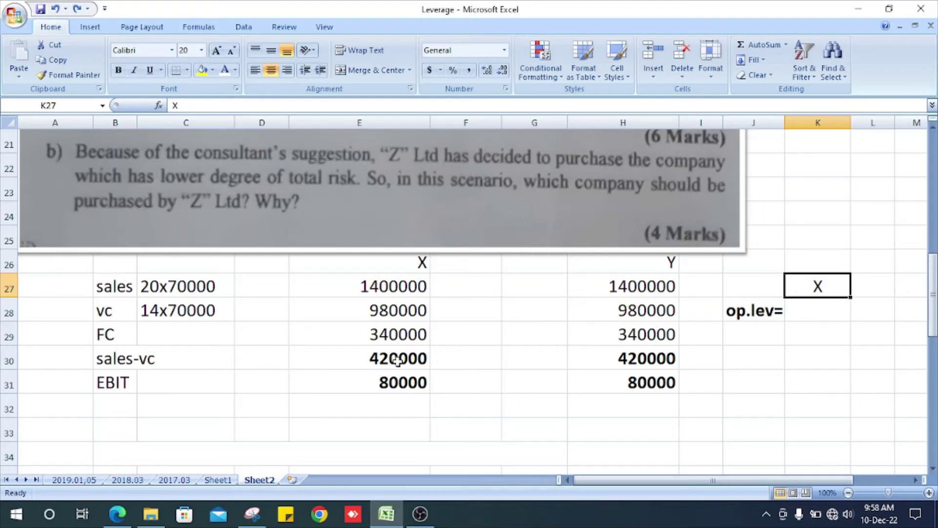
pyautogui.press('Tab')
pyautogui.write('Y')
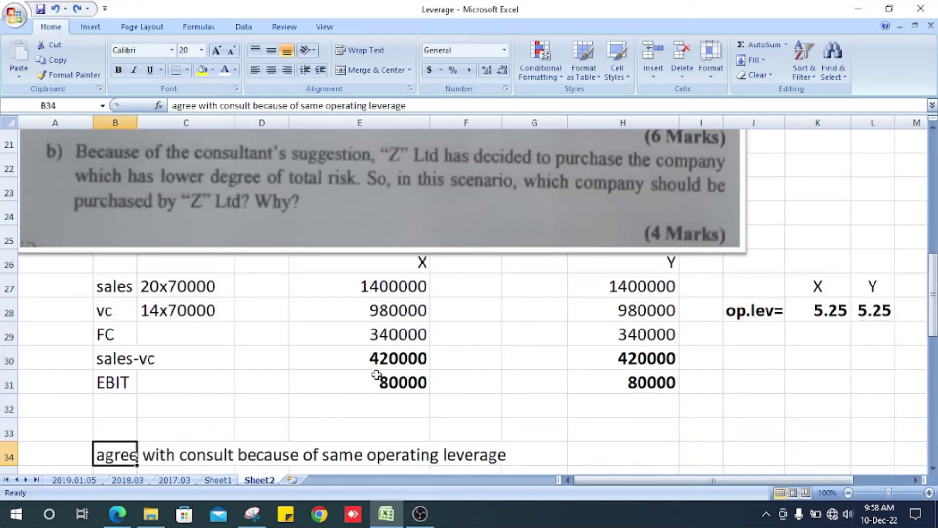
pyautogui.scroll(4, 376, 374)
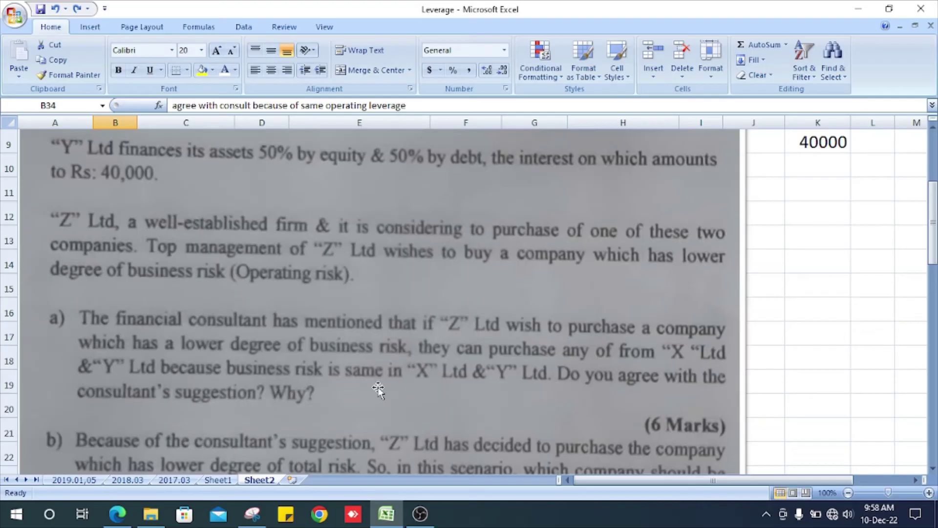
# - Scroll the sheet to review the consultant conclusion and the Total risk section
pyautogui.scroll(-6, 410, 386)
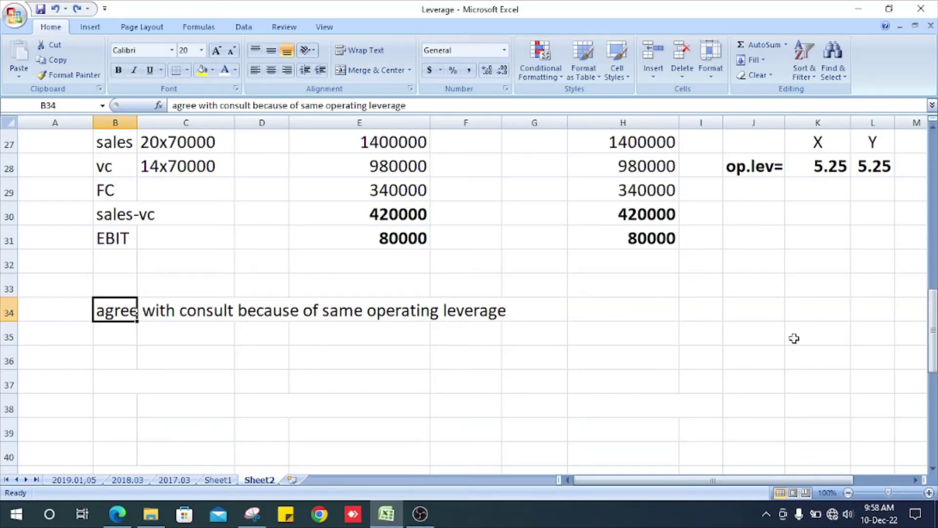
pyautogui.scroll(4, 526, 365)
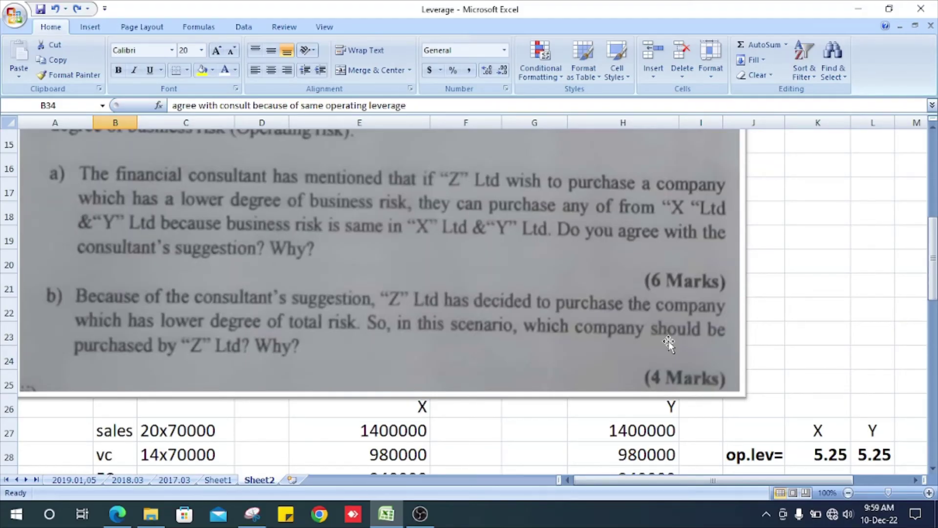
pyautogui.scroll(-4, 666, 343)
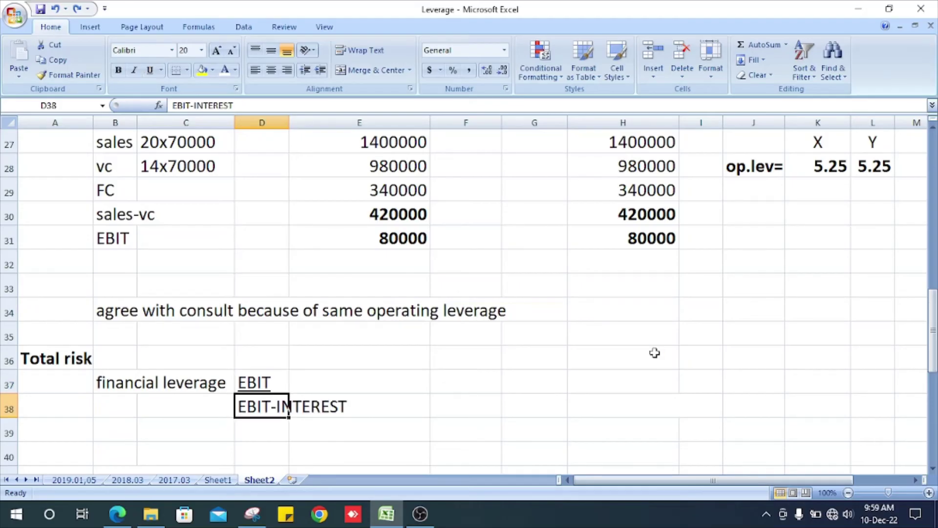
# - Link Y's EBIT in H37 to E31 with =E31
pyautogui.scroll(1, 655, 353)
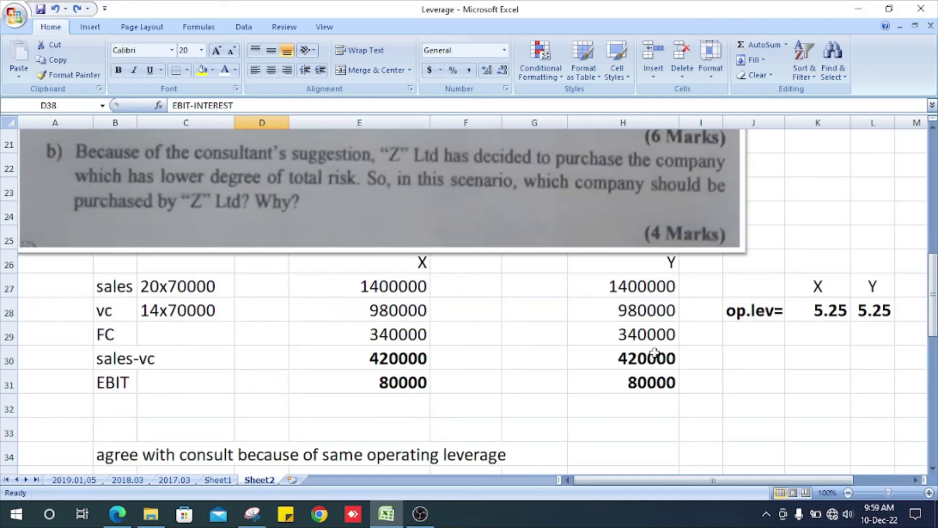
pyautogui.scroll(-3, 655, 353)
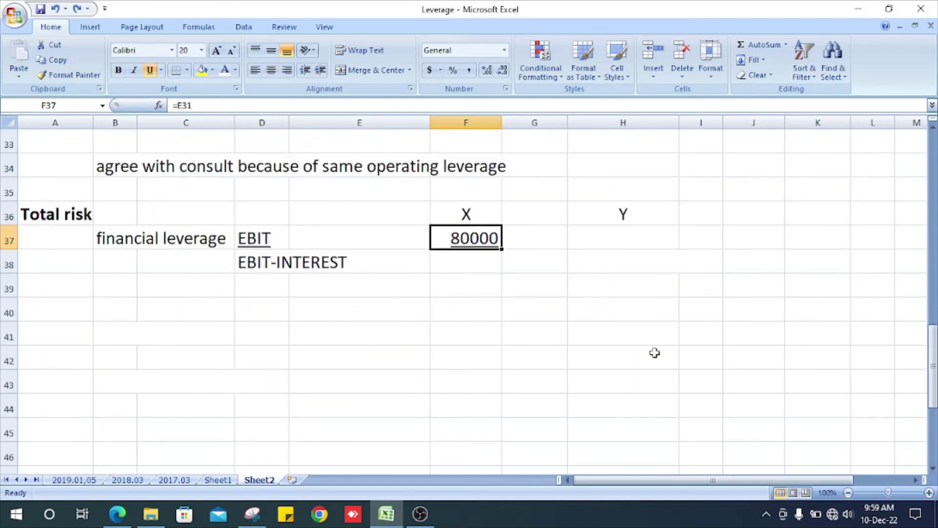
pyautogui.scroll(4, 655, 352)
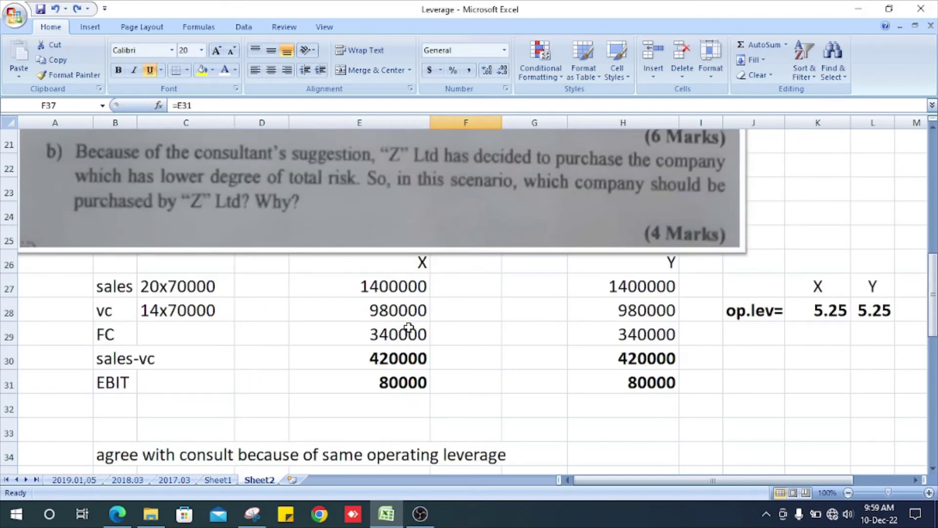
pyautogui.scroll(-2, 395, 391)
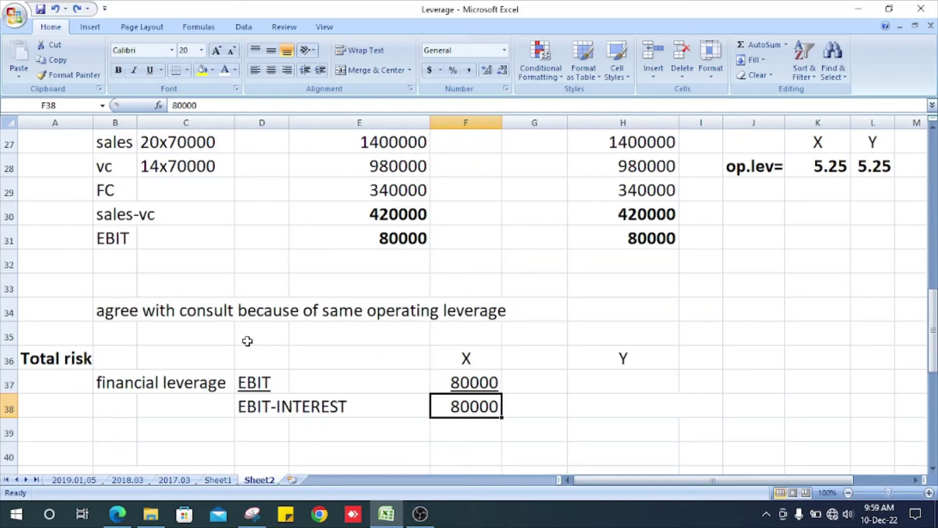
pyautogui.scroll(6, 398, 310)
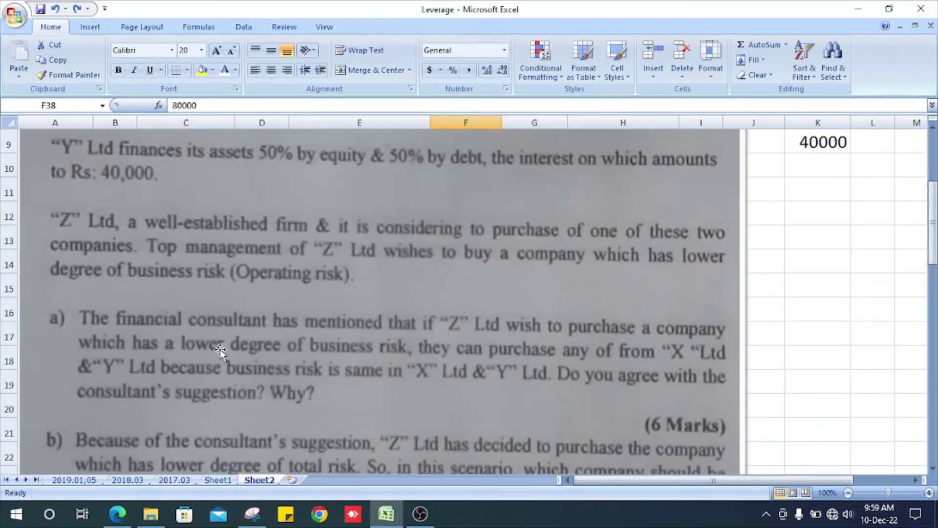
pyautogui.scroll(2, 220, 350)
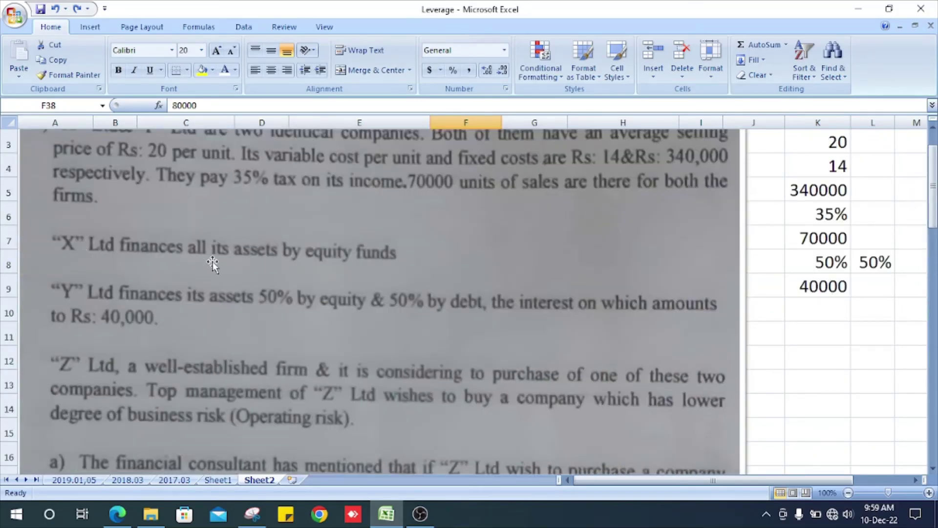
pyautogui.scroll(-8, 541, 215)
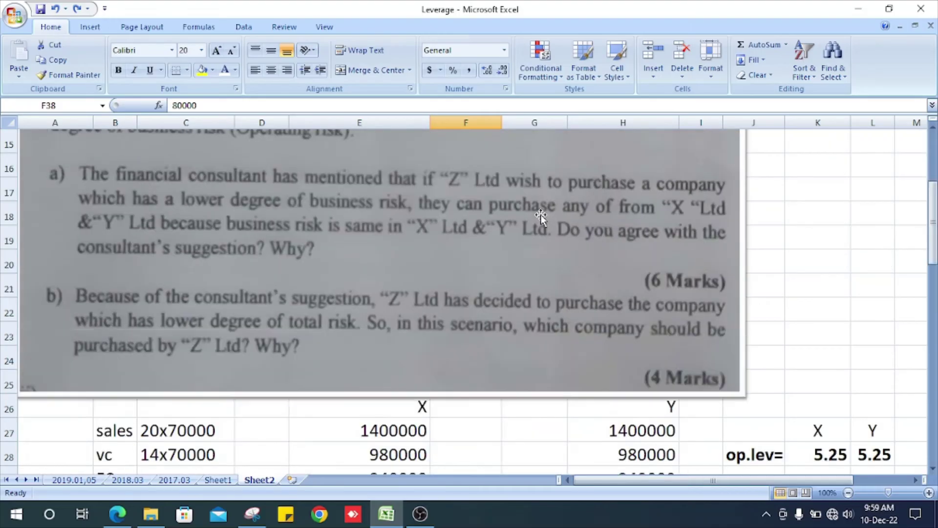
pyautogui.press('Up')
pyautogui.press('Right')
pyautogui.press('Right')
pyautogui.write('=E31')
pyautogui.hotkey('ctrl', 'Return')
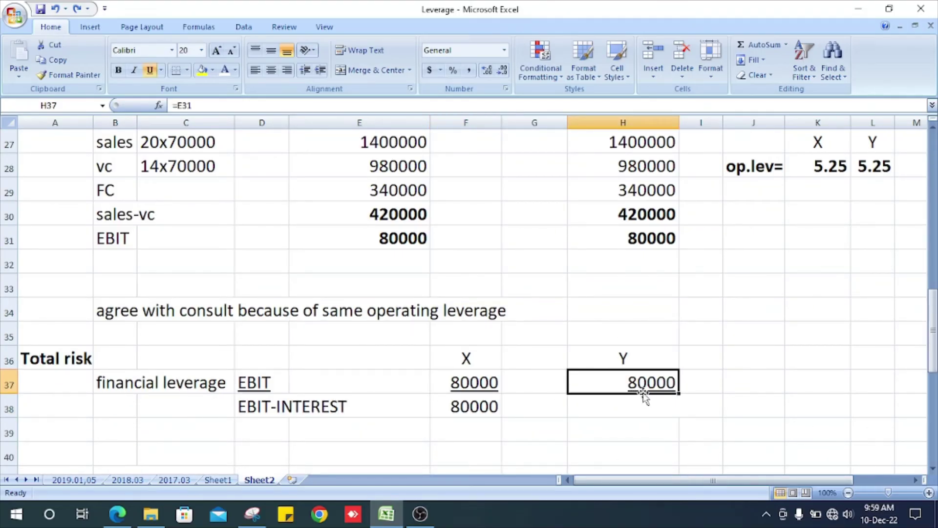
pyautogui.click(676, 400)
pyautogui.write('(80000-40000)')
pyautogui.hotkey('ctrl', 'Return')
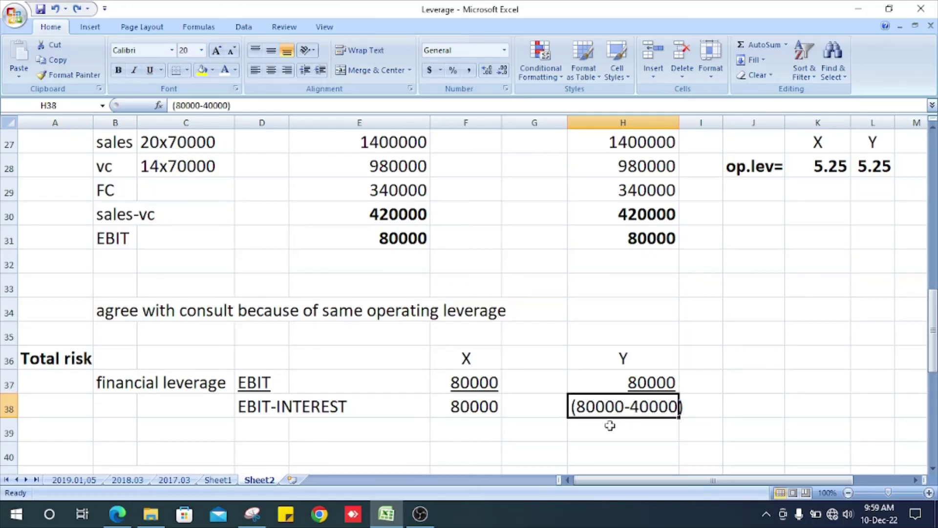
pyautogui.scroll(8, 610, 425)
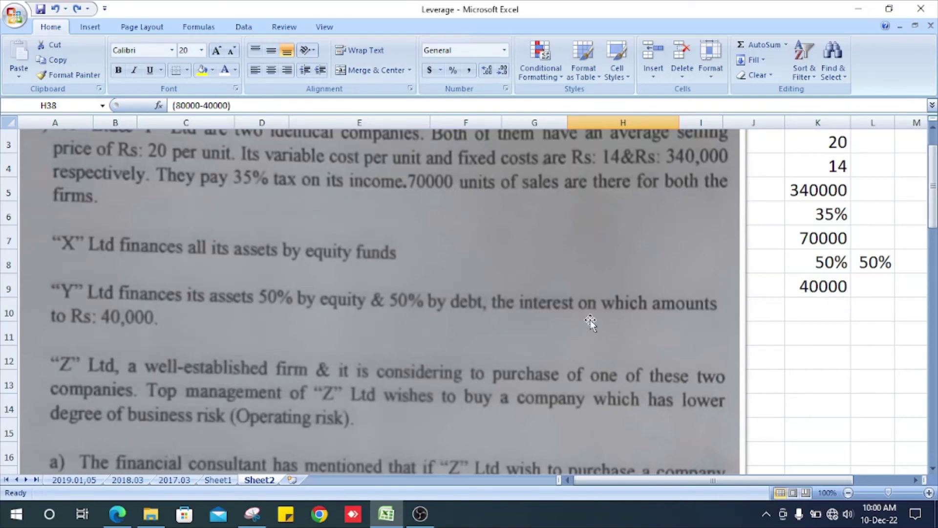
pyautogui.scroll(-8, 661, 312)
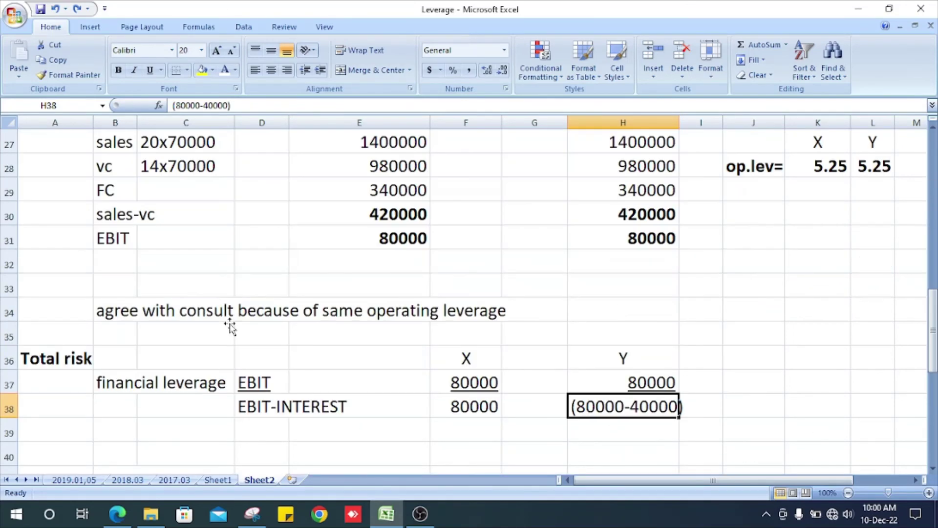
pyautogui.scroll(-2, 520, 380)
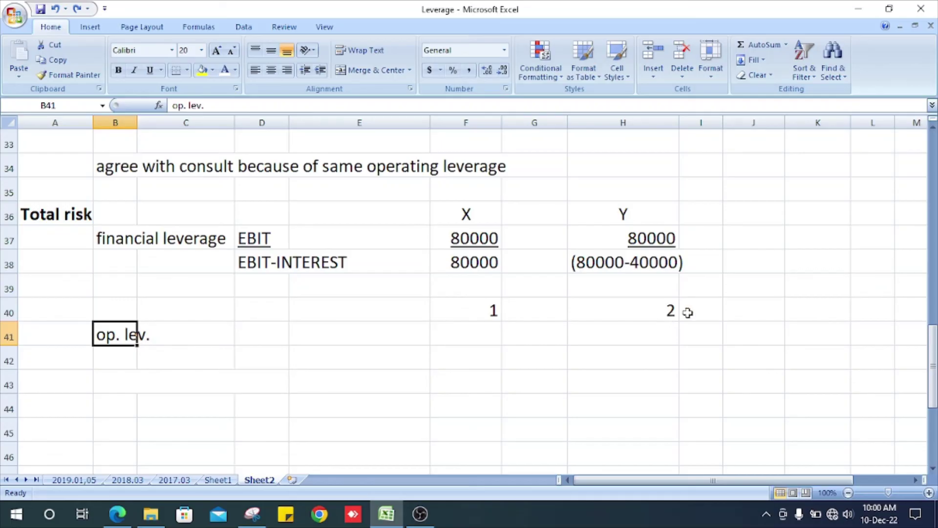
# - Restore operating leverage 5.25 for both firms in row 41 and X's total leverage 5.25
pyautogui.scroll(2, 647, 328)
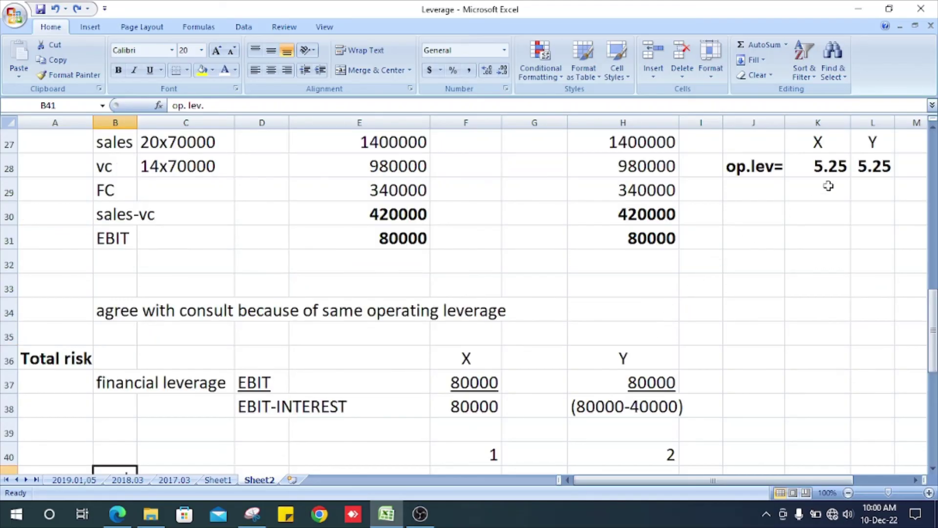
pyautogui.scroll(-2, 663, 308)
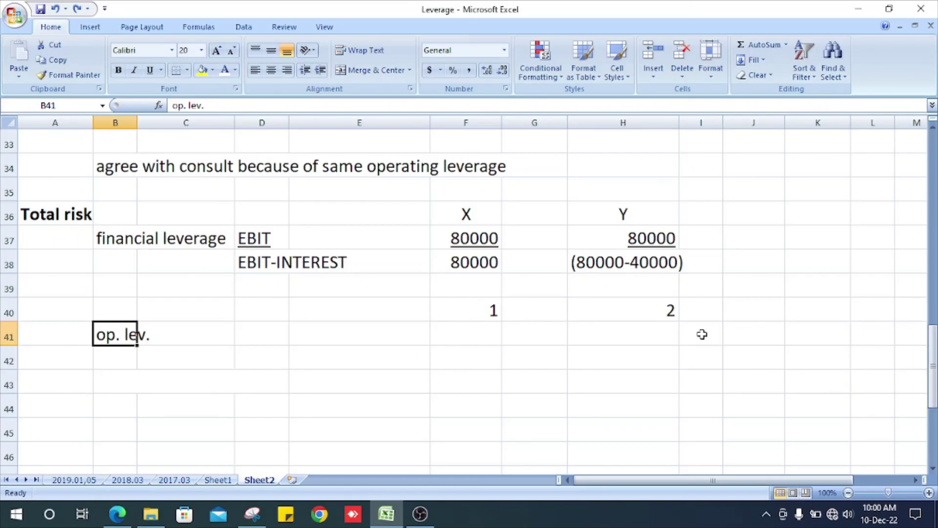
pyautogui.hotkey('ctrl', 'z')
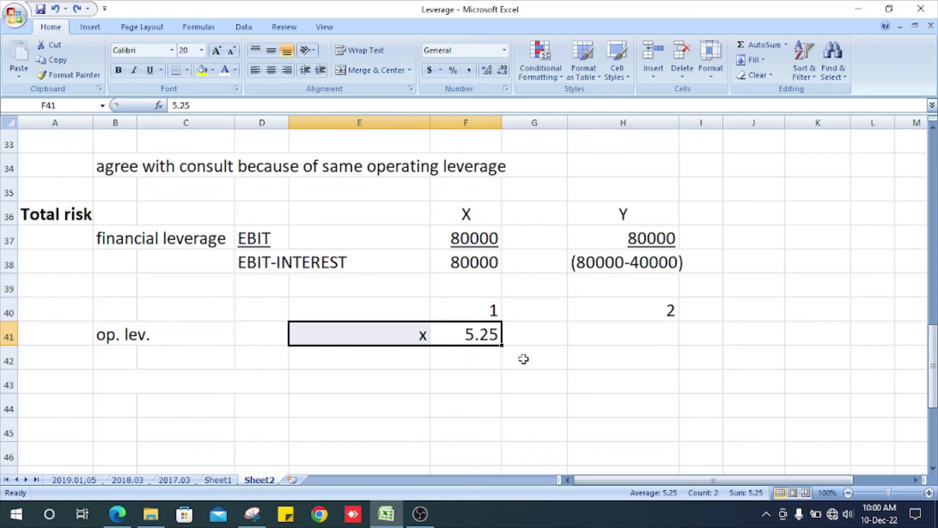
pyautogui.hotkey('ctrl', 'y')
pyautogui.hotkey('ctrl', 'y')
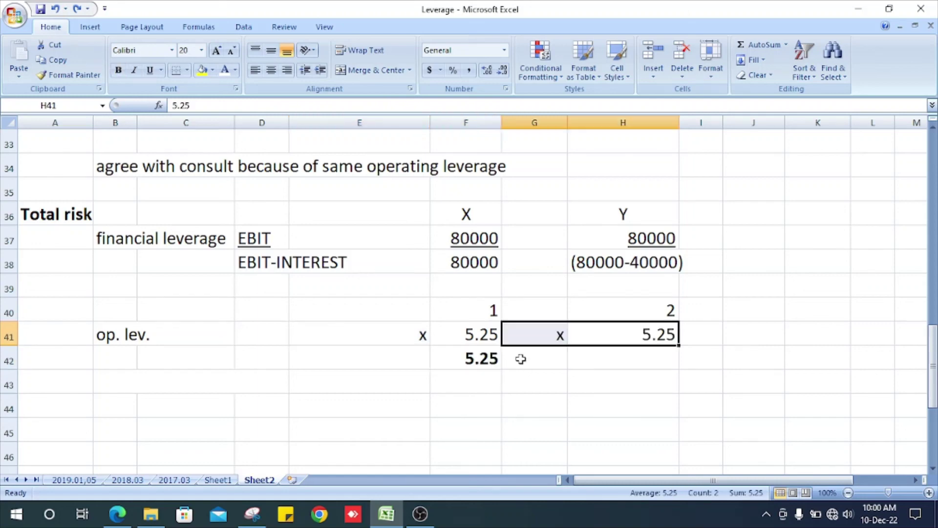
pyautogui.hotkey('ctrl', 'y')
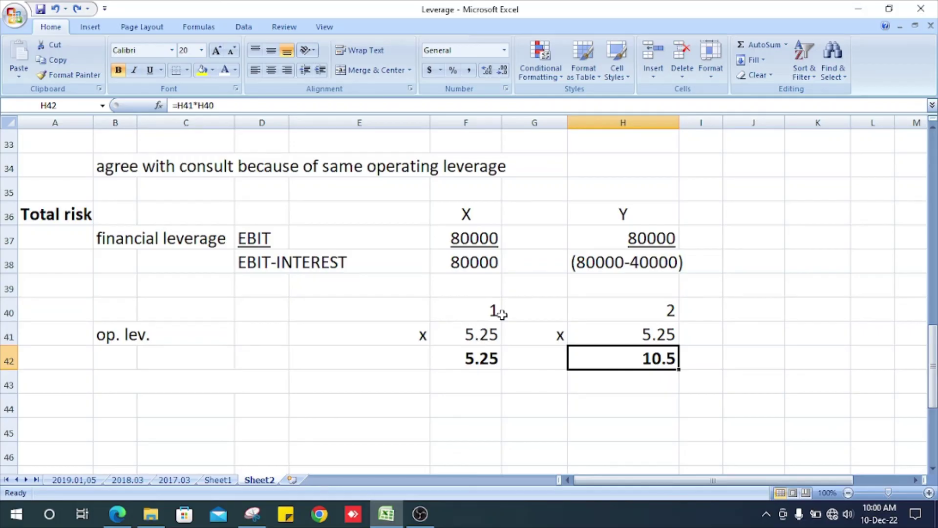
# - Verify the total leverages and the 'X limited has less risk' conclusion
pyautogui.click(485, 368)
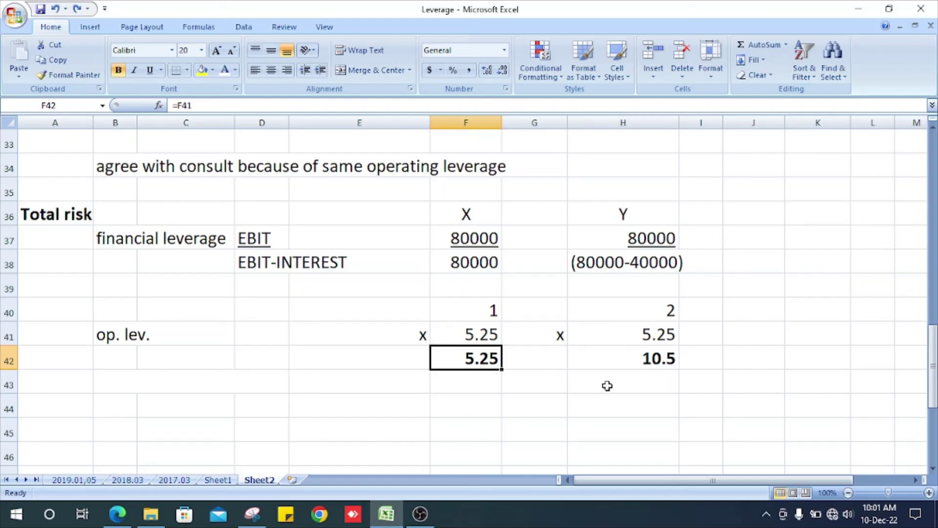
pyautogui.click(676, 337)
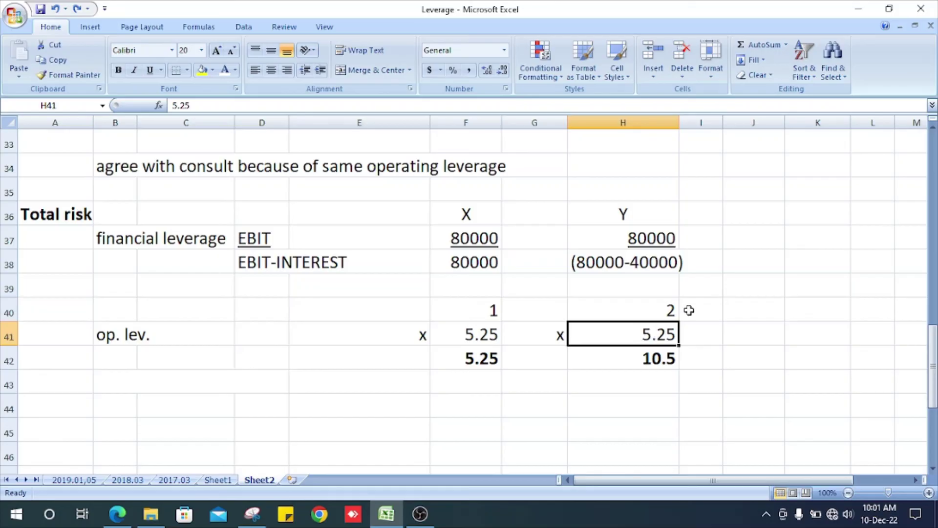
pyautogui.hotkey('ctrl', 'y')
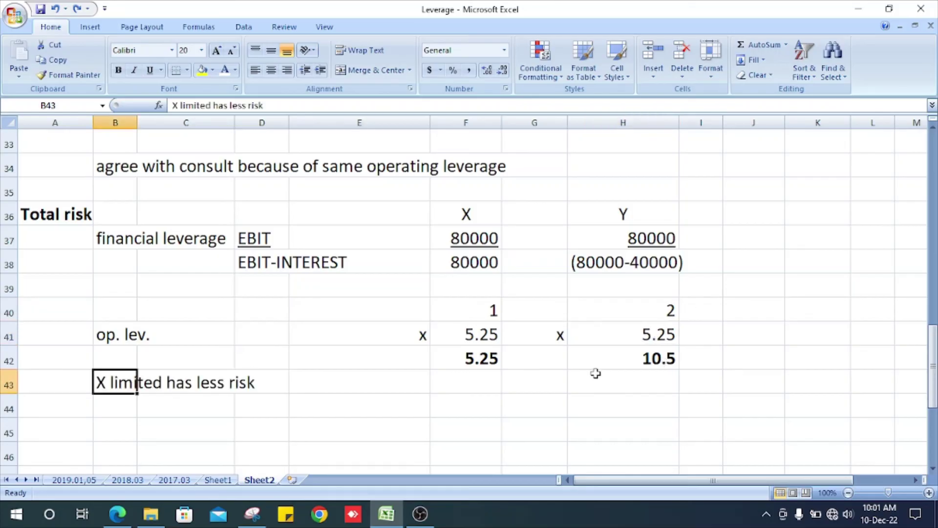
pyautogui.click(464, 388)
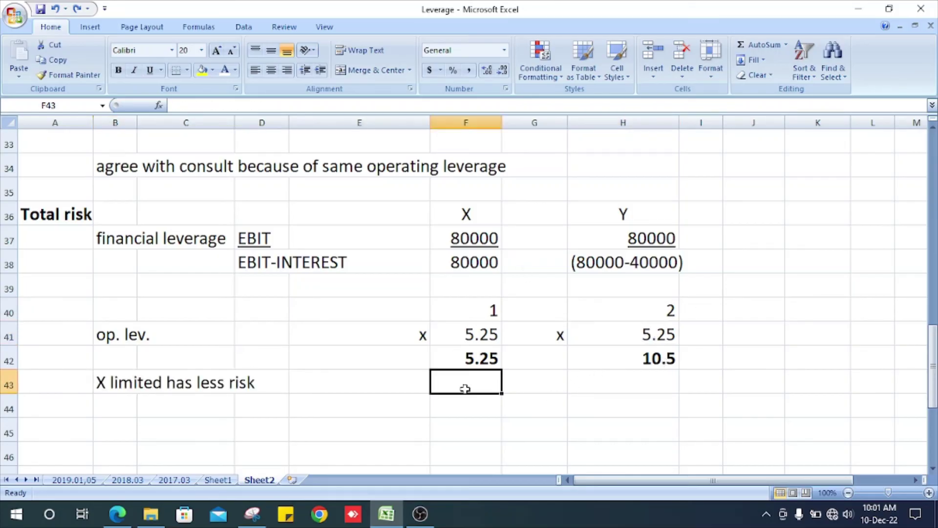
pyautogui.click(472, 359)
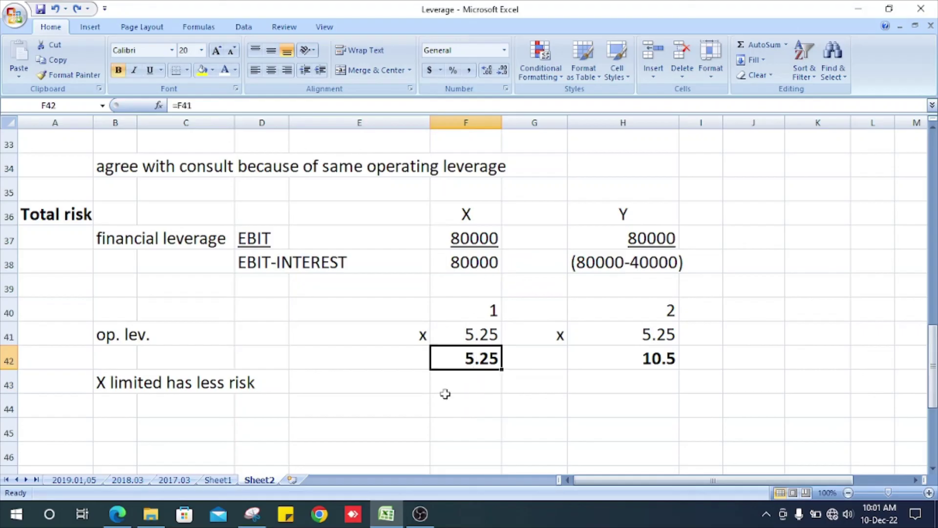